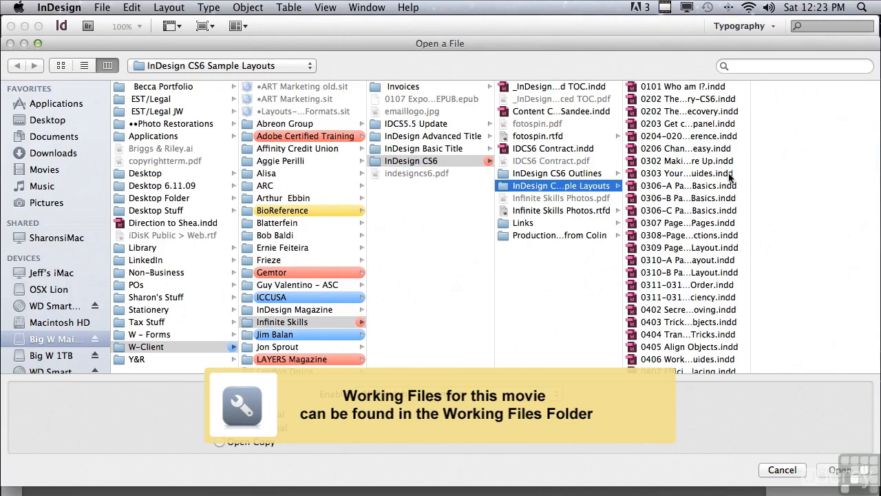
Open the document "0708 Bullets & Numbering Secrets.indd" from the InDesign CS6 Sample Layouts folder
scroll(740, 214, "down", 5)
scroll(741, 220, "down", 10)
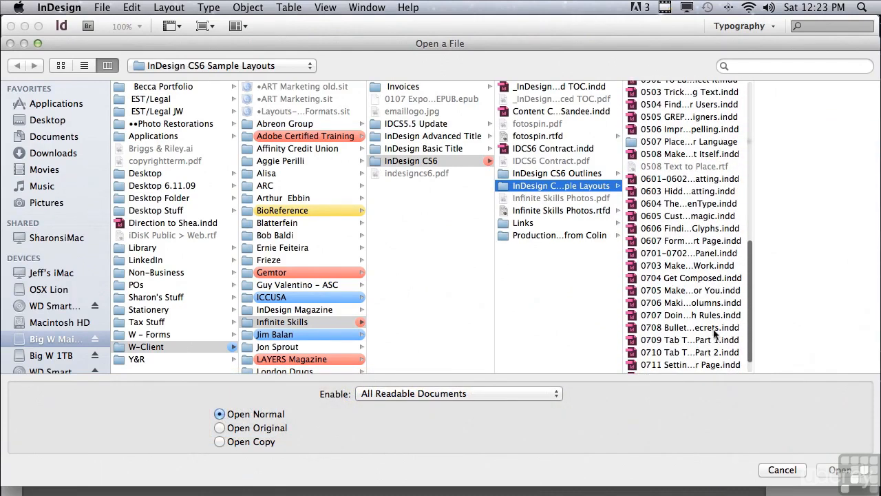
left_click(707, 328)
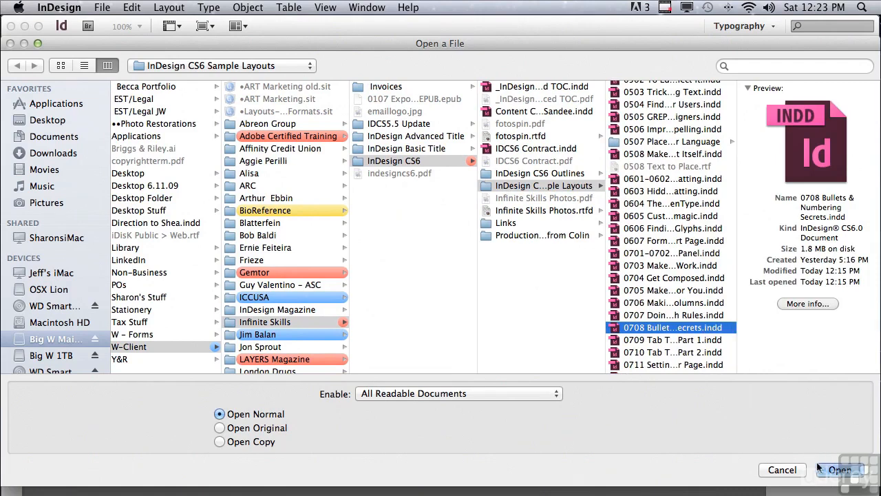
key("Return")
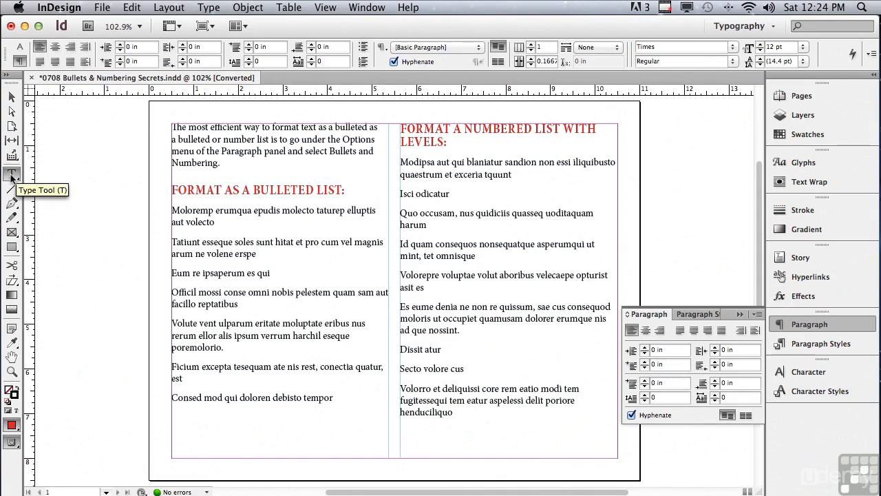
Format the first four paragraphs under the heading "Format as a Bulleted List" as a bulleted list
left_click_drag(172, 210, 278, 312)
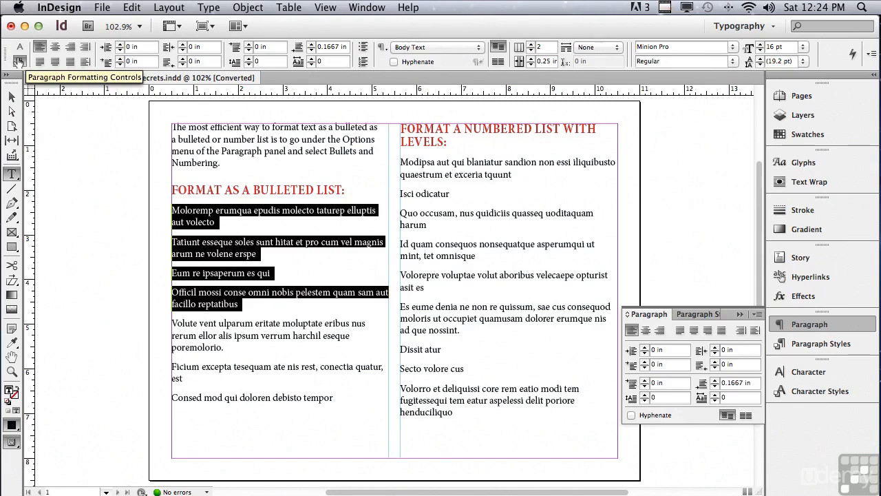
left_click(363, 47)
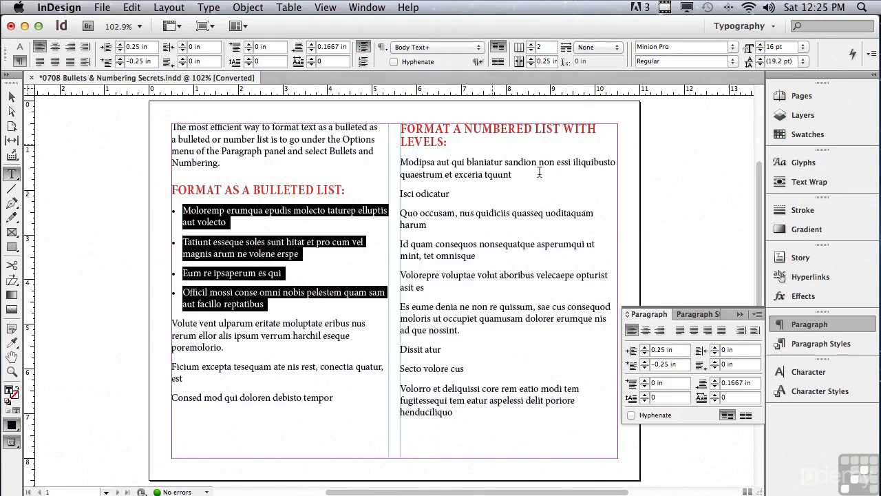
left_click(756, 315)
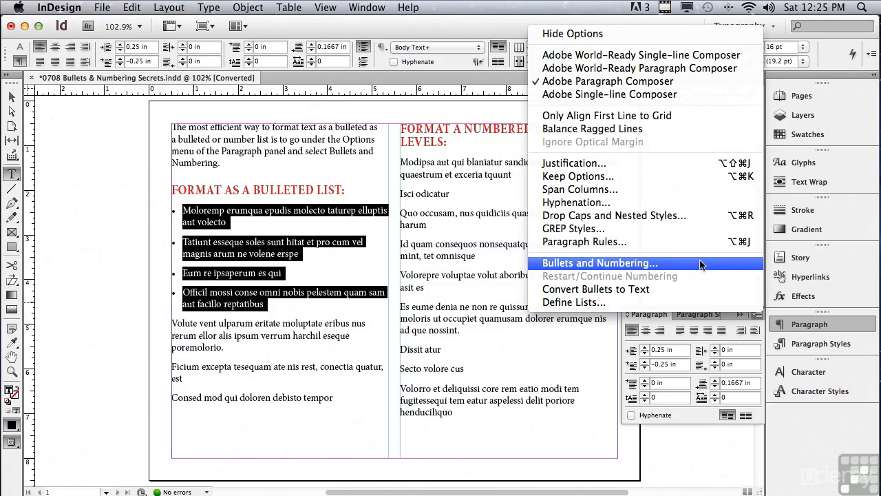
left_click(444, 256)
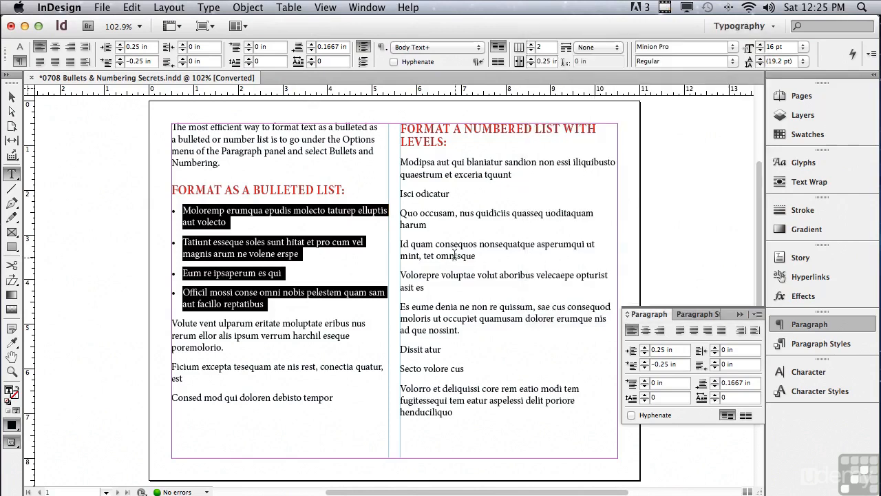
Open the bulleted list's options and browse for additional bullet characters in the Wingdings font family
left_click(362, 50, "alt")
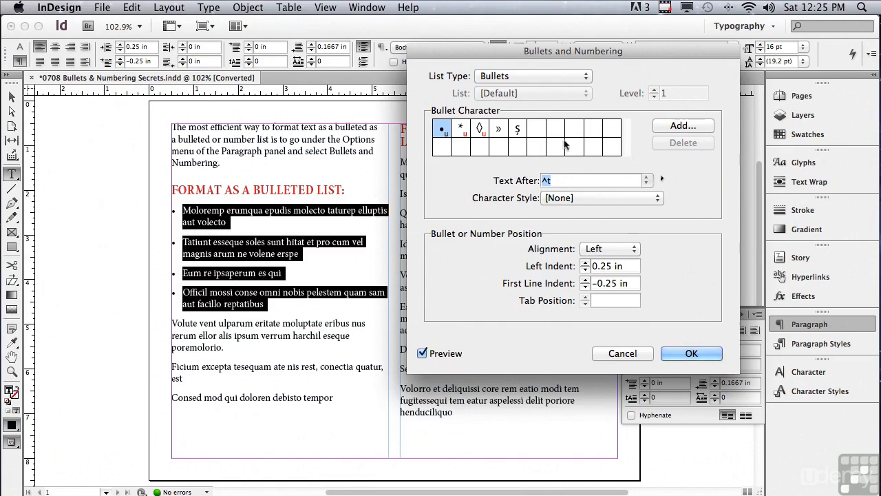
left_click(667, 127)
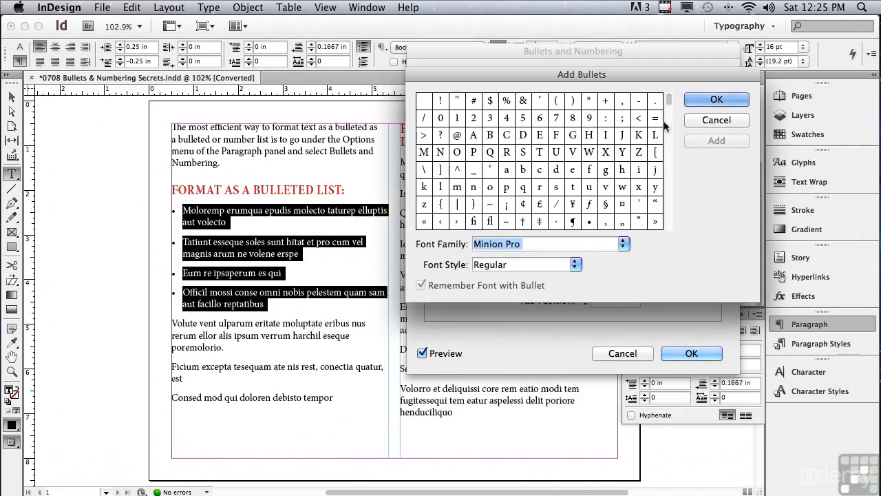
left_click_drag(492, 76, 532, 42)
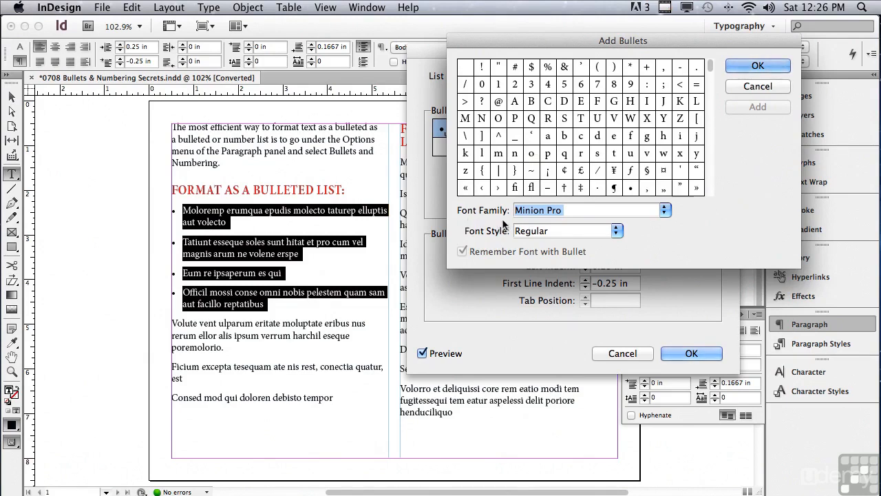
left_click(665, 210)
scroll(576, 413, "down", 15)
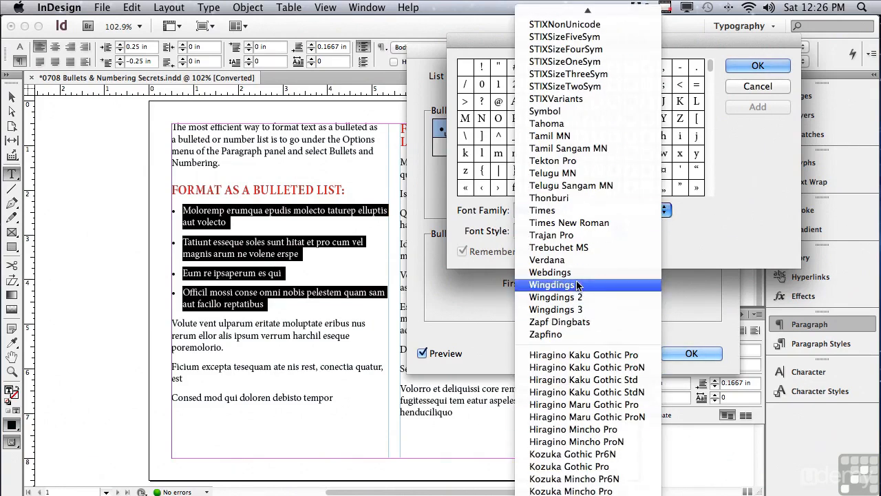
left_click(576, 284)
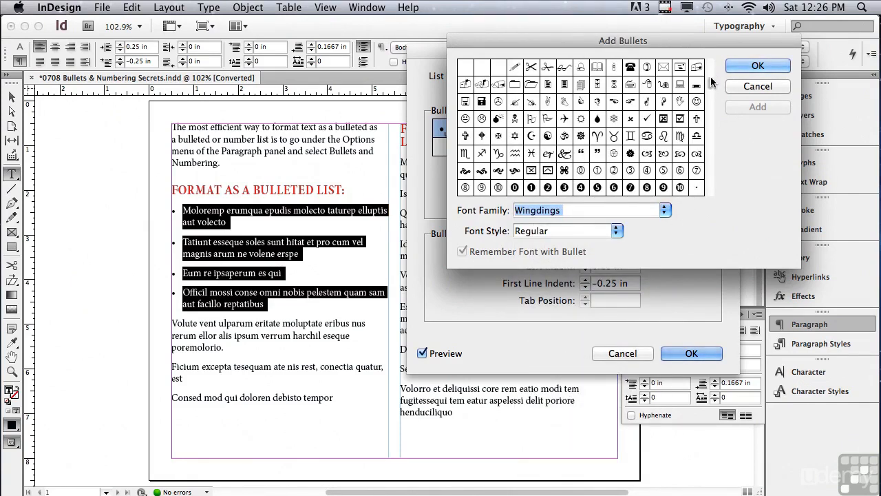
Add the large solid square, the small solid square and the tall solid diamond from Wingdings as bullet characters
scroll(707, 121, "down", 1)
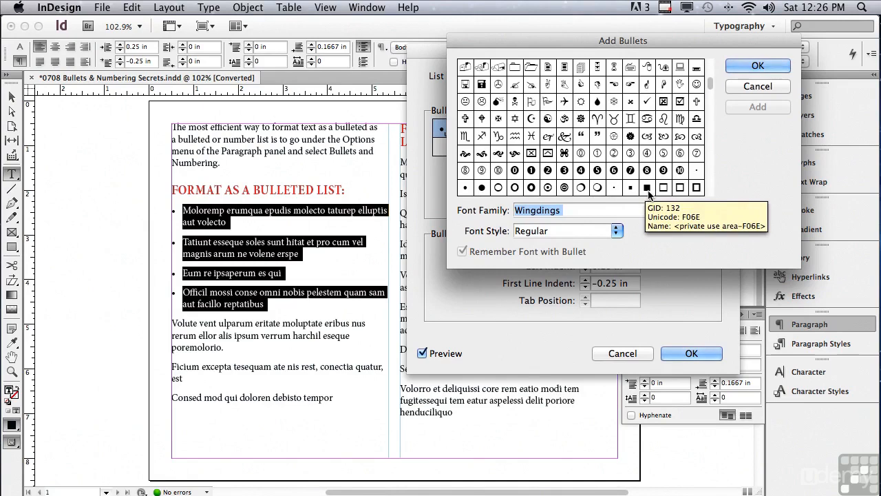
left_click(648, 191)
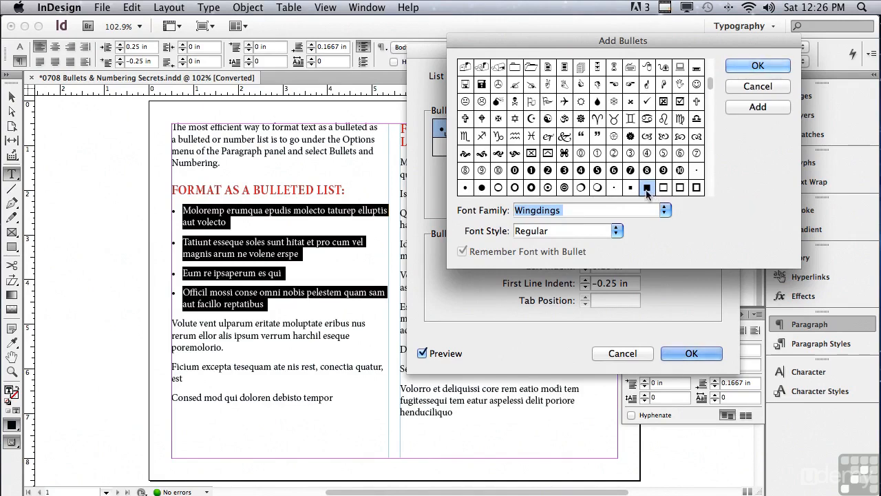
left_click(756, 108)
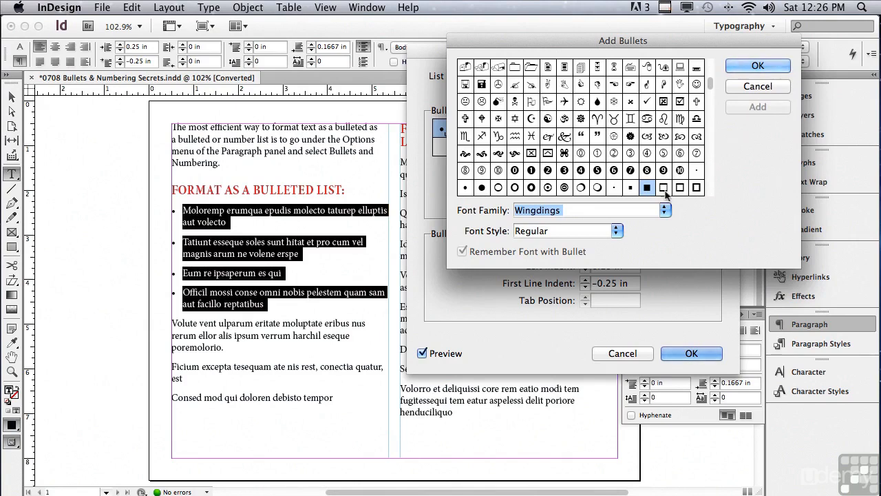
left_click(630, 188)
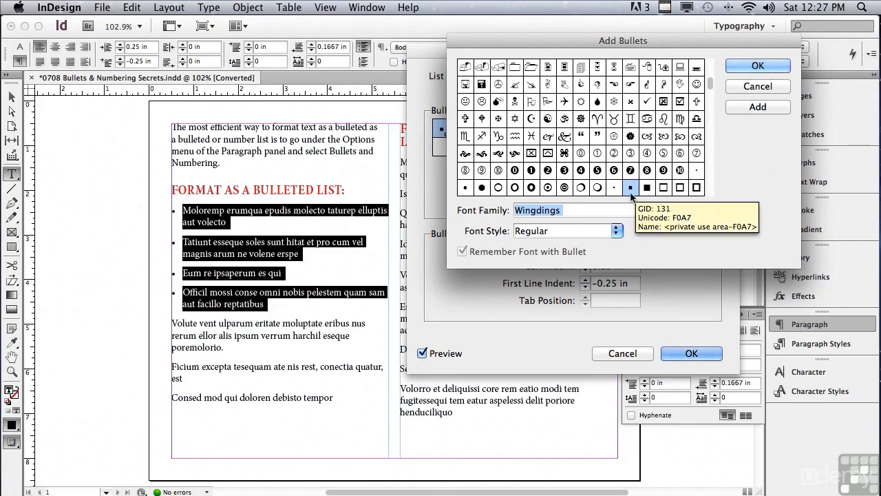
left_click(758, 108)
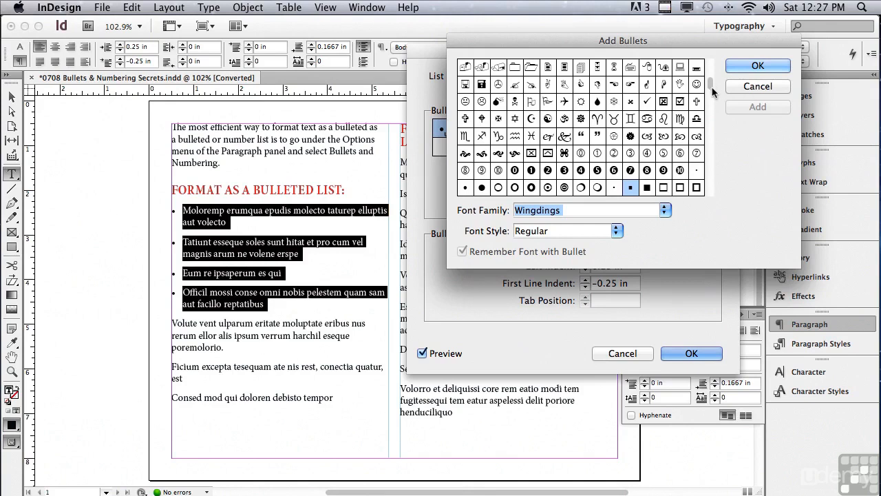
scroll(710, 92, "down", 1)
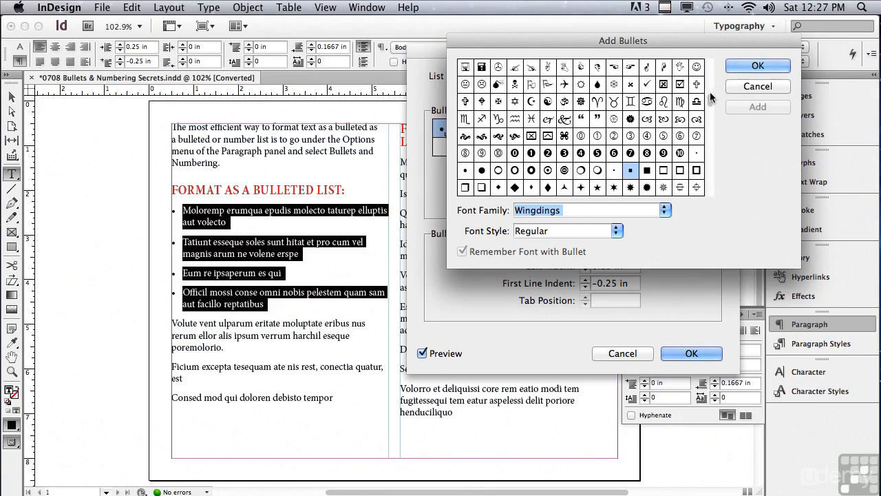
left_click(548, 187)
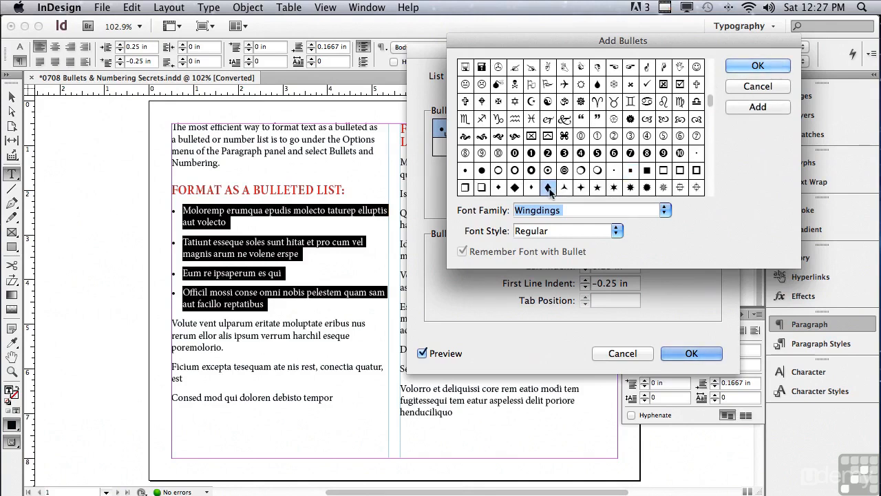
left_click(759, 107)
left_click(757, 66)
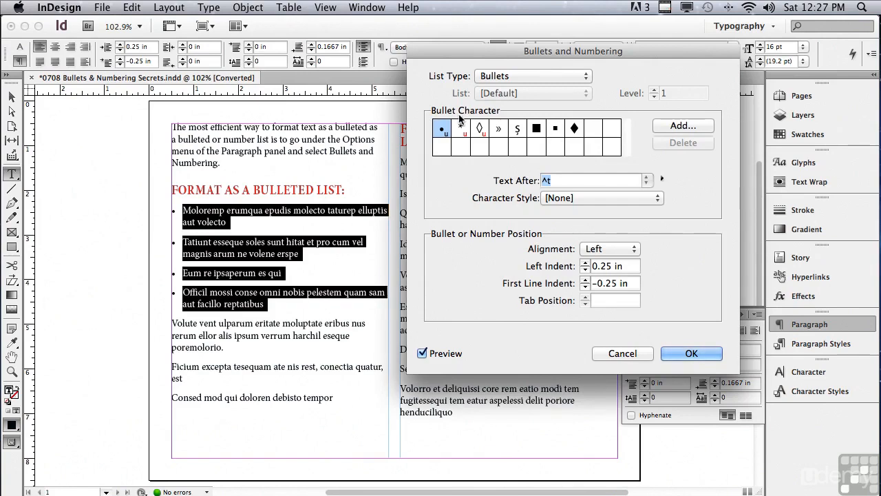
Use the small solid square as the list's bullet and give it the RED character style
left_click(556, 129)
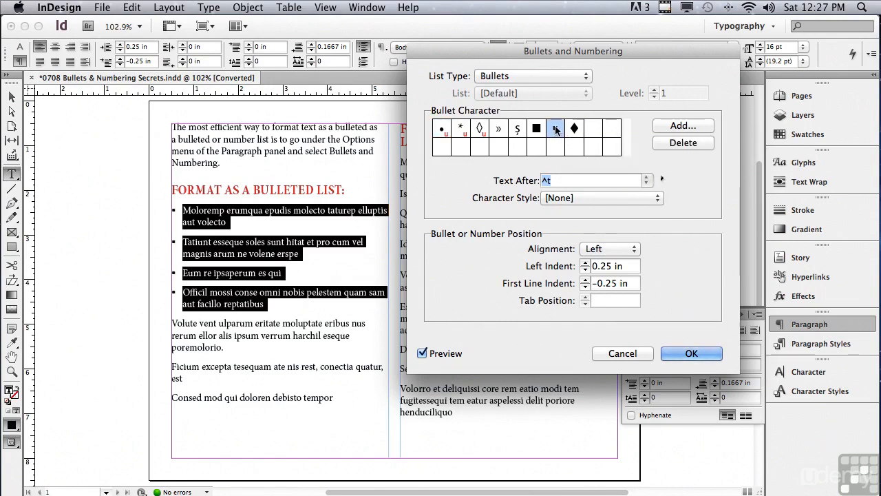
left_click(422, 354)
left_click(422, 354)
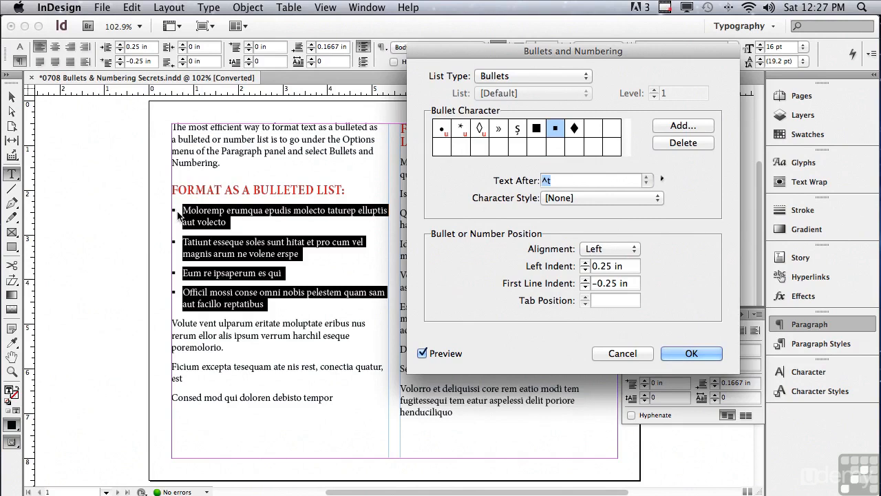
left_click(585, 197)
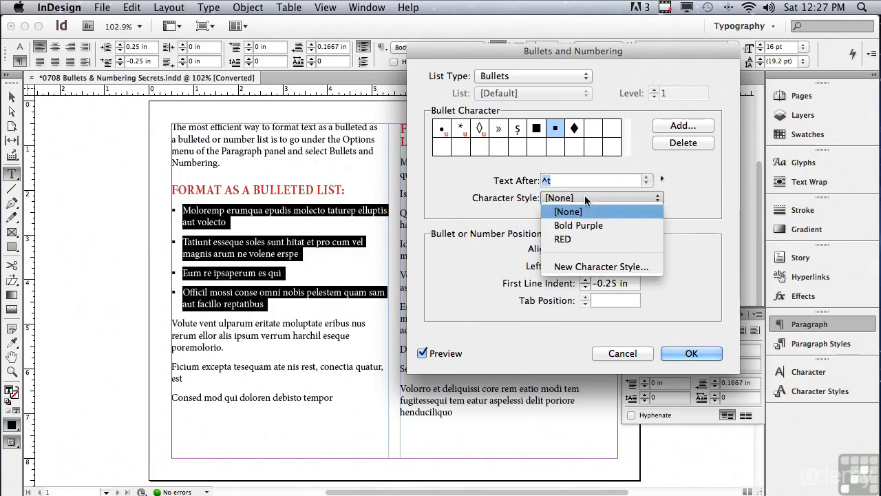
left_click(579, 239)
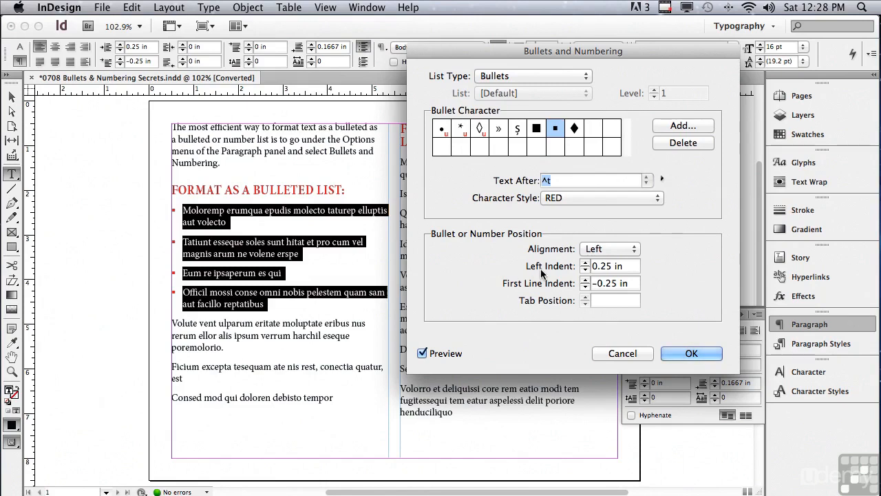
Set the bulleted list's left indent to 0.4375 in and its first line indent to -0.1875 in
left_click(585, 263)
left_click(585, 263)
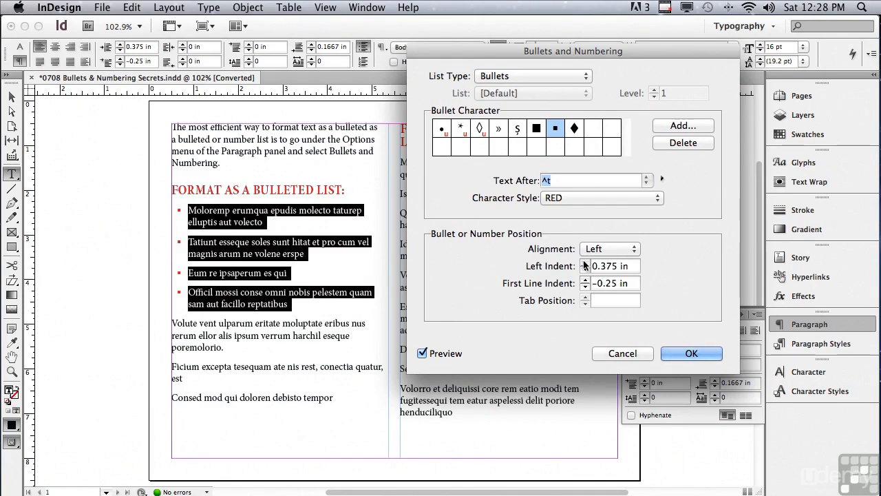
left_click(584, 262)
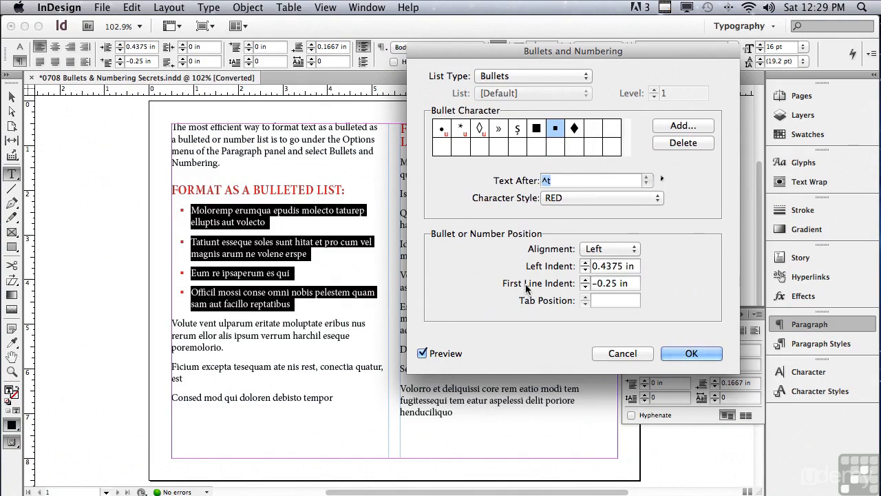
left_click(585, 280)
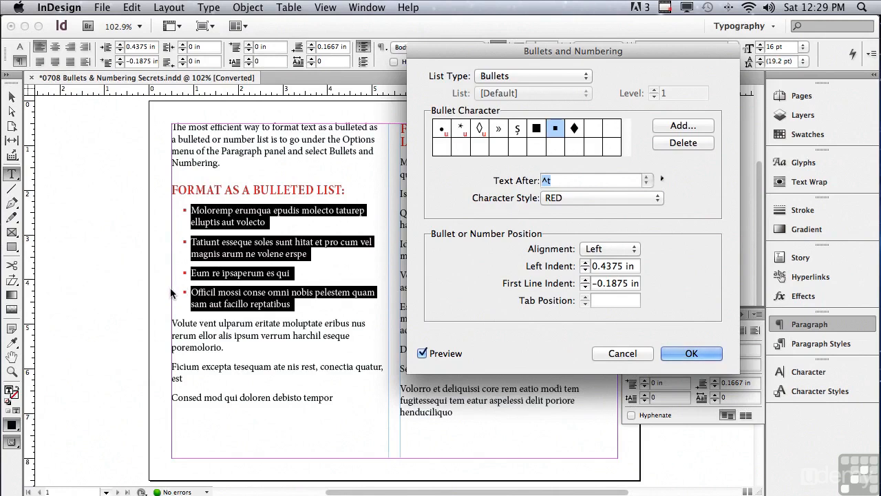
Reduce the bulleted list's left indent to 0.1875 in and apply the bullet settings
left_click(585, 271)
left_click(585, 270)
left_click(585, 270)
left_click(585, 270)
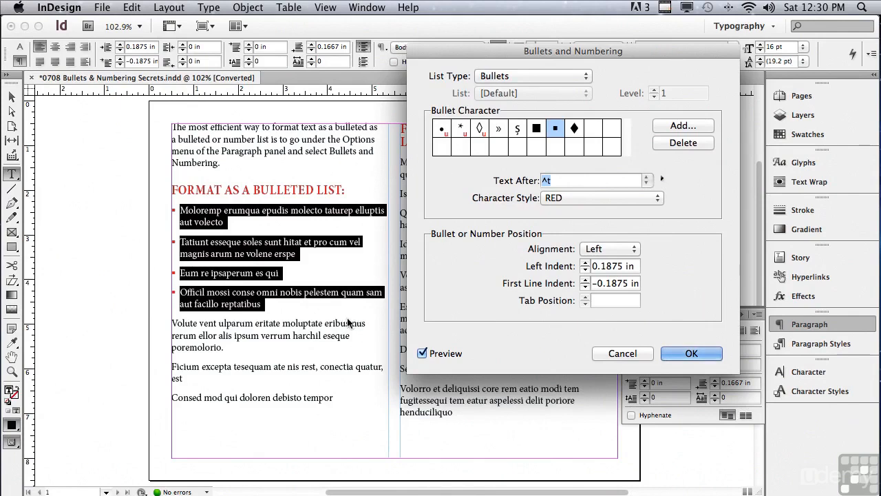
left_click(702, 355)
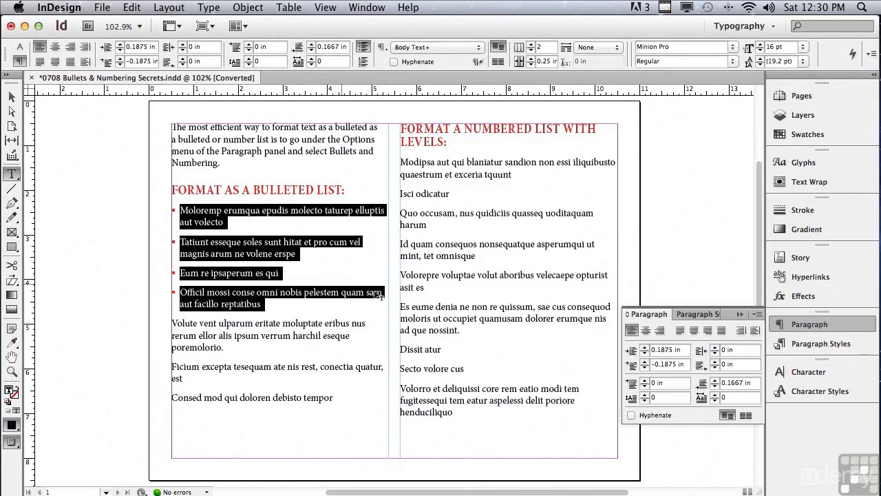
left_click(798, 347)
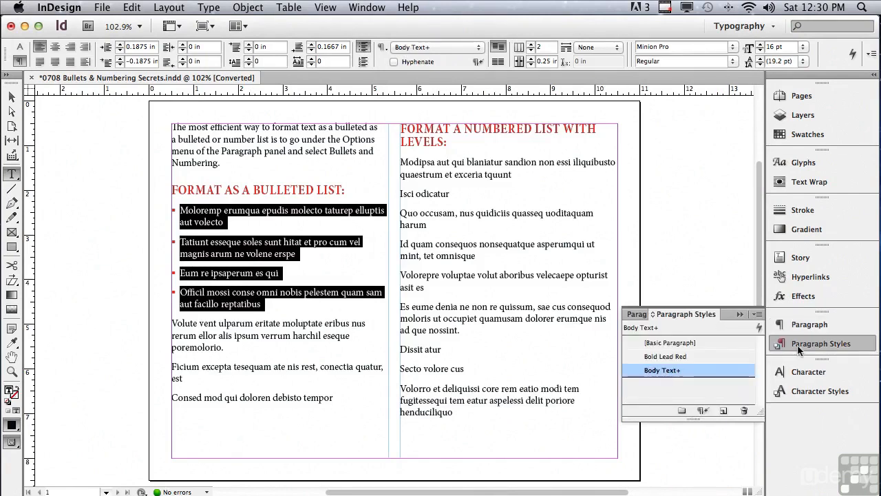
left_click(798, 347)
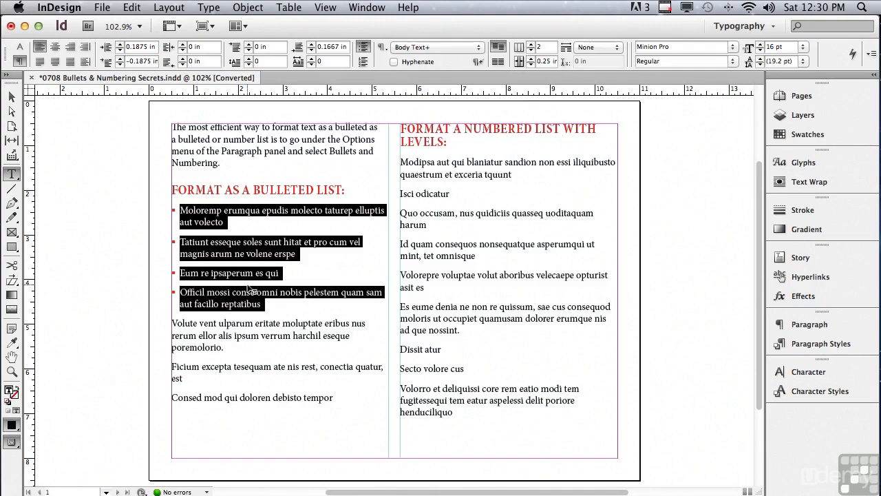
Format the first four paragraphs under "Format a Numbered List with Levels" as a numbered list and open its numbering options
left_click_drag(400, 162, 503, 259)
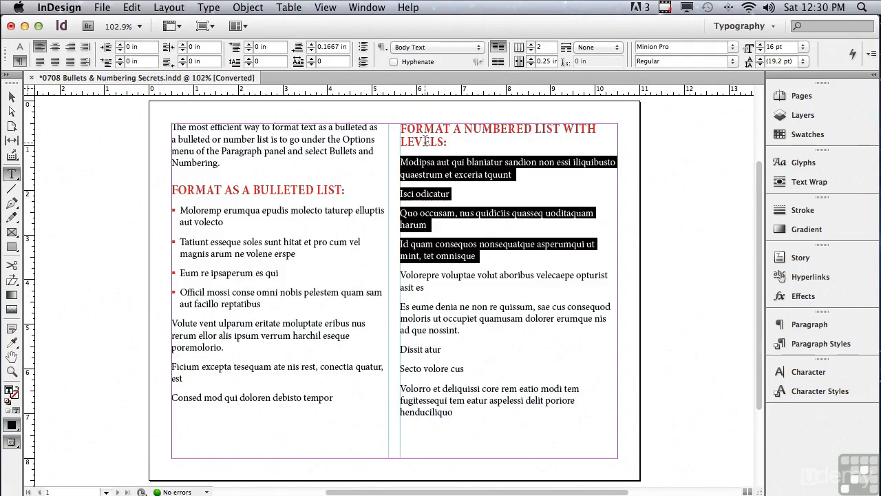
left_click(364, 62)
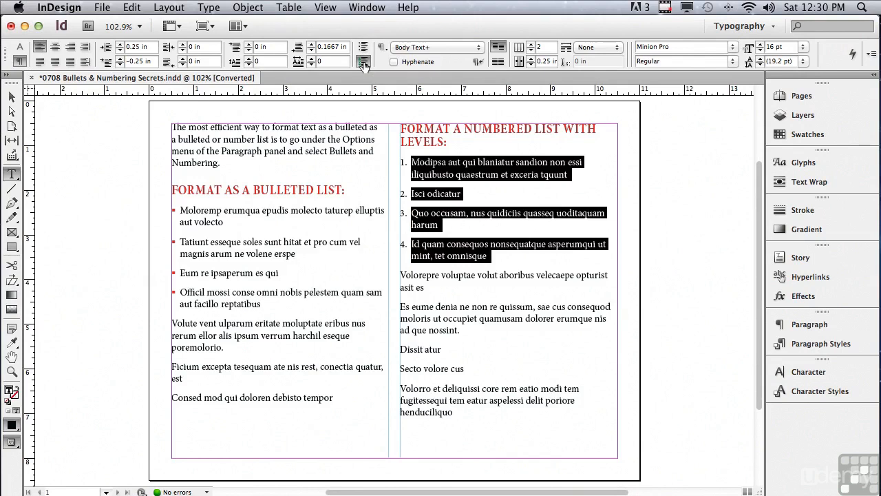
left_click(364, 63, "alt")
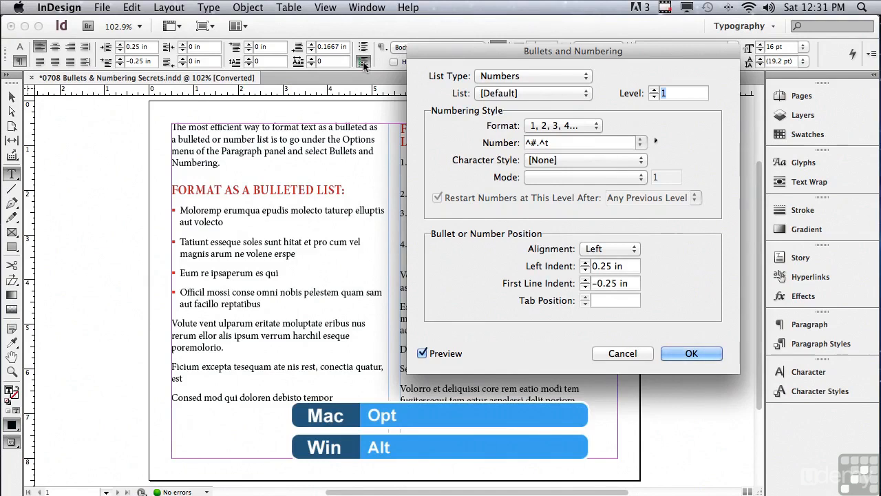
left_click_drag(467, 55, 454, 32)
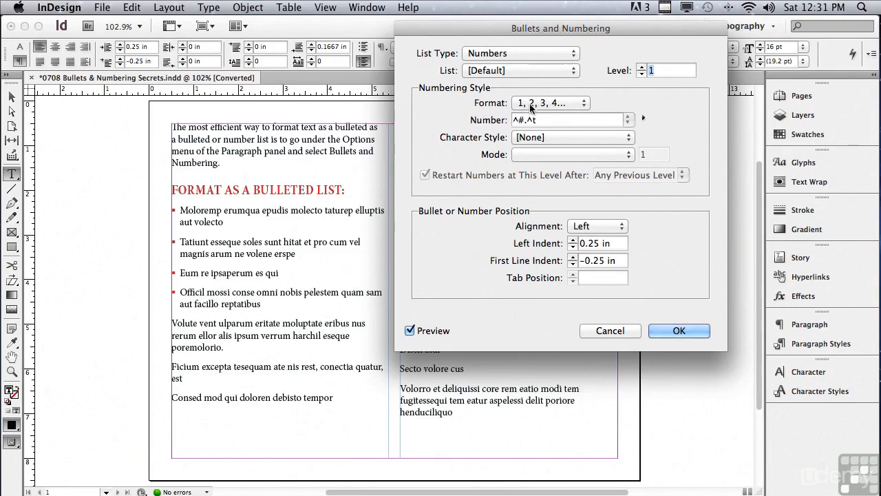
Give the numbered list's numbers the Bold Purple character style, keeping the 1, 2, 3, 4... format
left_click(564, 103)
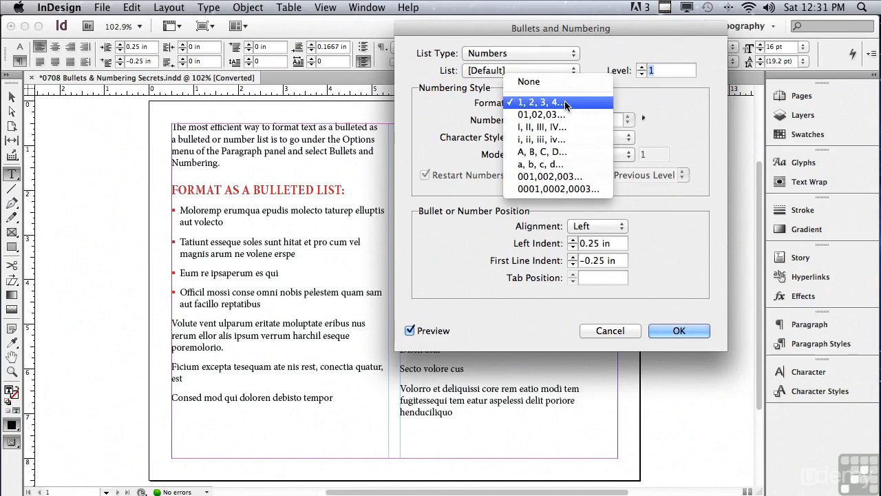
left_click(442, 109)
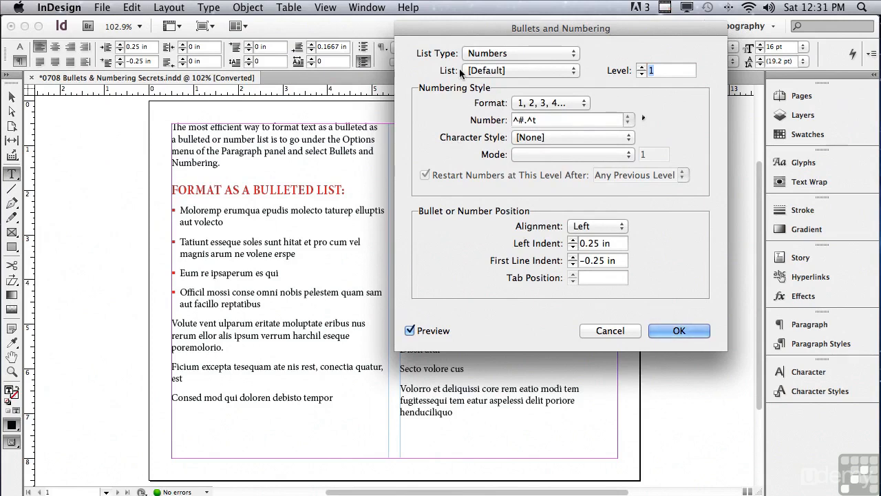
left_click_drag(493, 26, 133, 10)
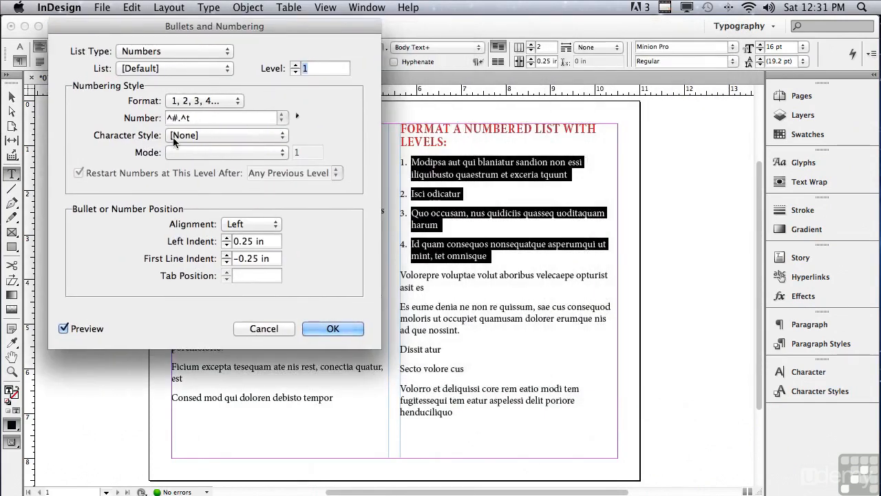
left_click(226, 133)
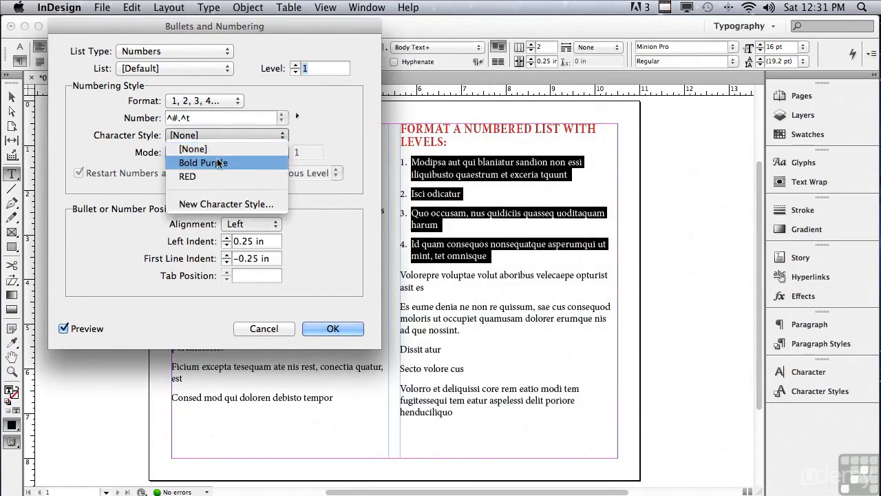
left_click(217, 162)
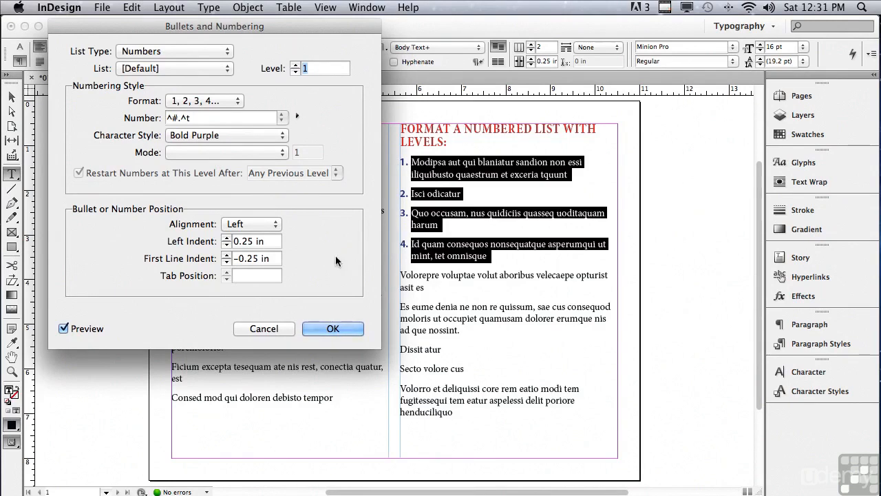
Try a 0.375 in left indent on the numbered list and return it to 0.25 in
left_click(227, 238)
left_click(227, 238)
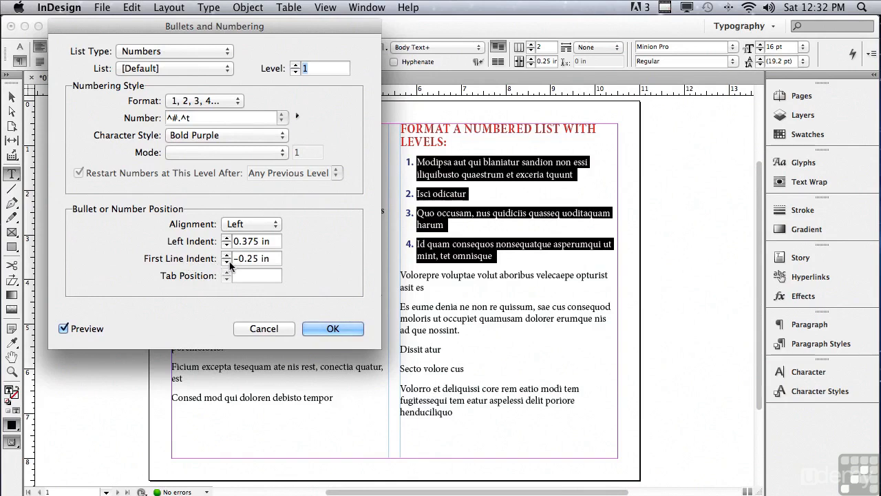
left_click(227, 262)
left_click(226, 254)
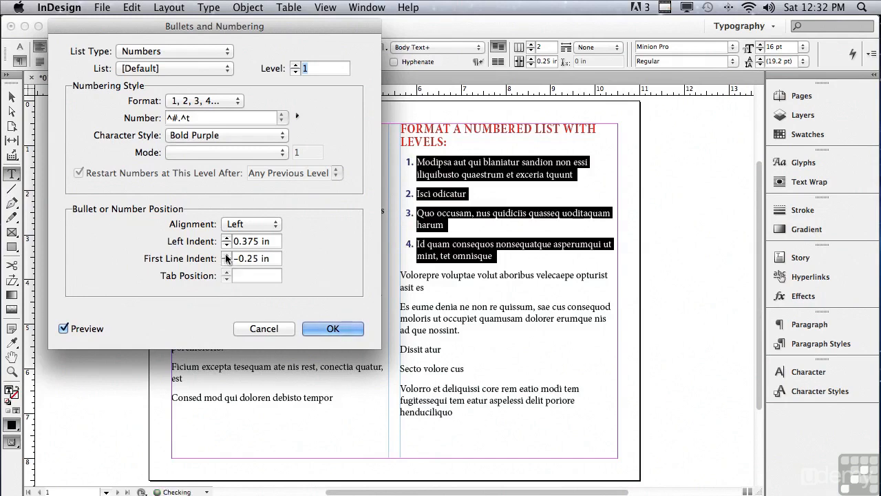
left_click(226, 246)
left_click(226, 245)
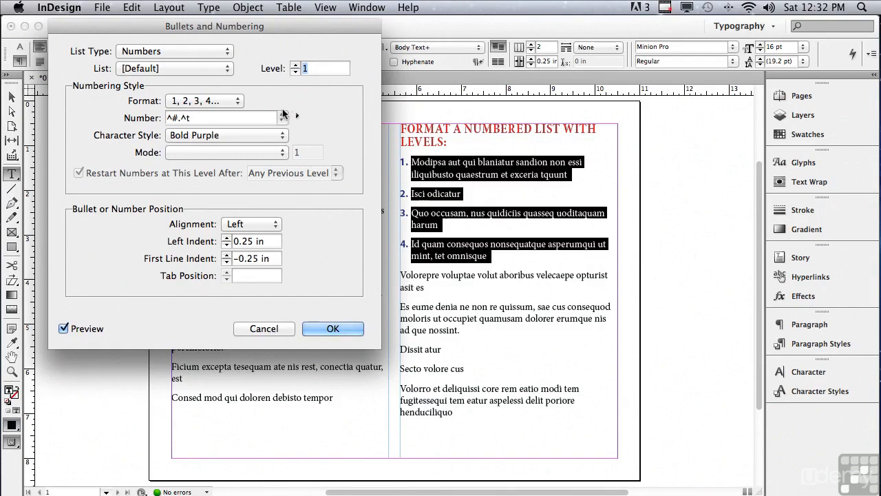
Apply the numbering settings and format the next three paragraphs, "Volorepre" through "Dissit atur", as a numbered list
left_click(337, 328)
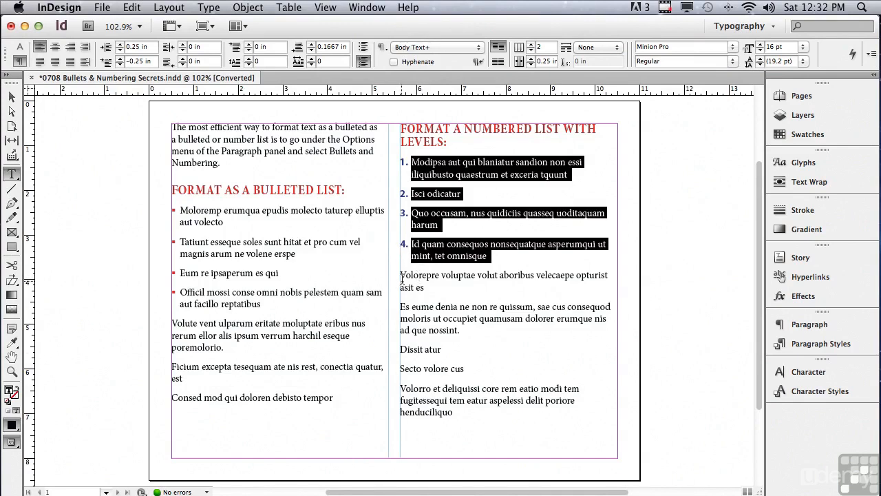
left_click_drag(400, 274, 464, 351)
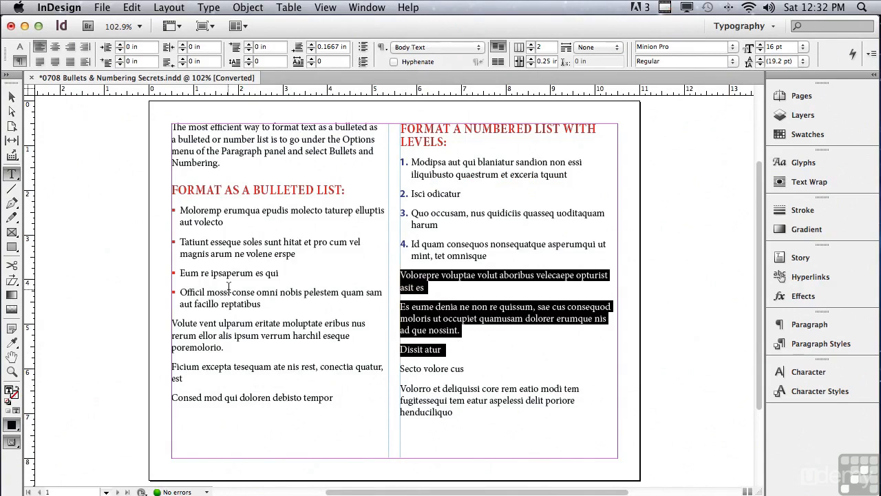
left_click(363, 62)
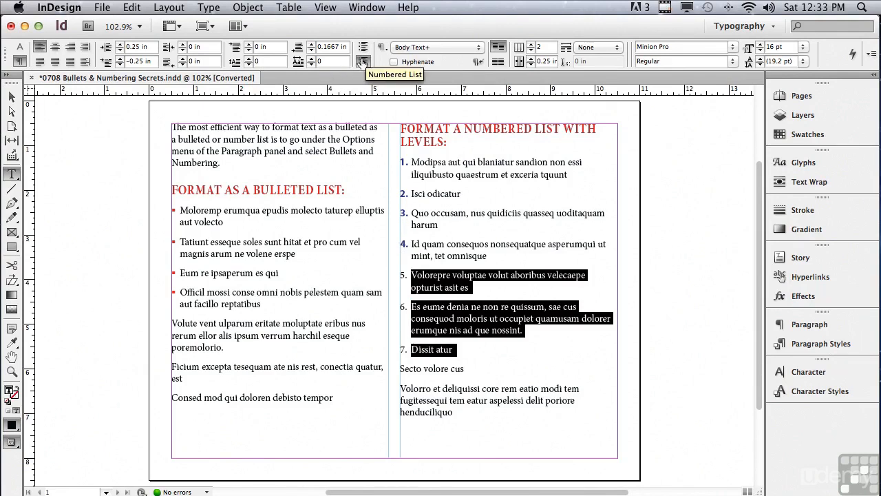
Set the three newly numbered paragraphs to level 2 with the A, B, C, D... format
left_click(362, 63, "alt")
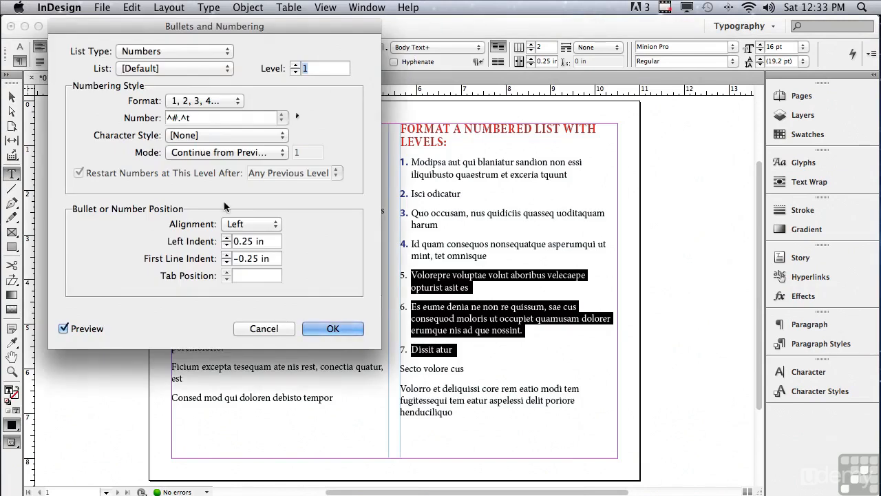
left_click(295, 64)
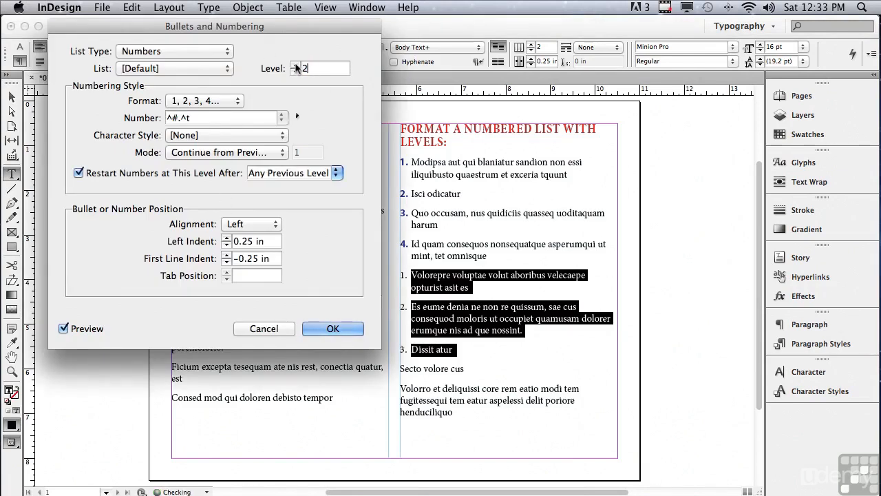
left_click(183, 102)
left_click(184, 101)
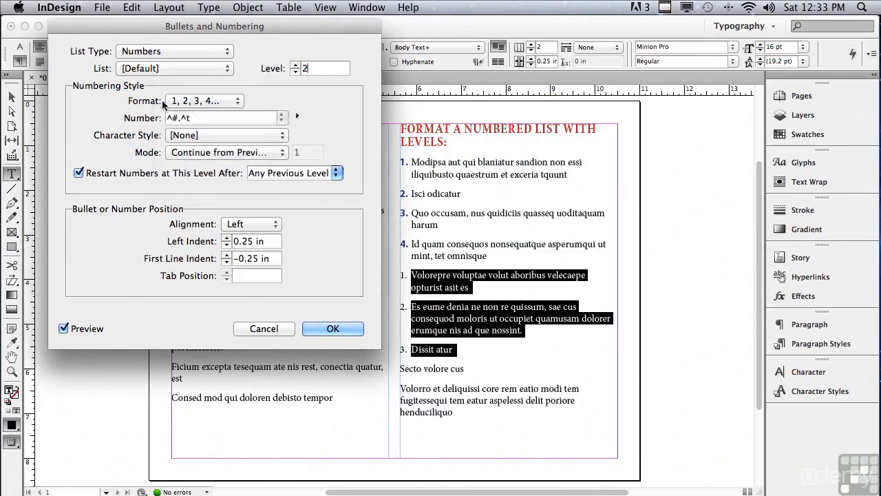
left_click(180, 102)
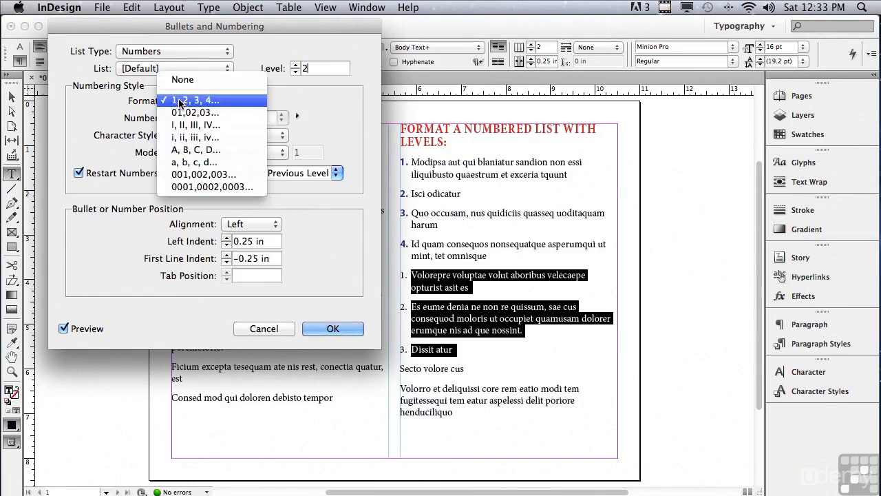
left_click(184, 150)
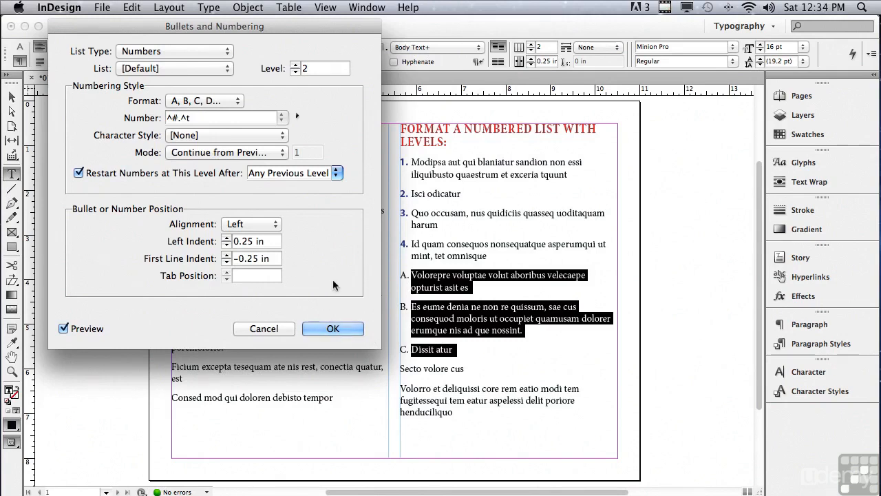
Set the left indent of the level 2 items to 0.5 in
left_click(226, 238)
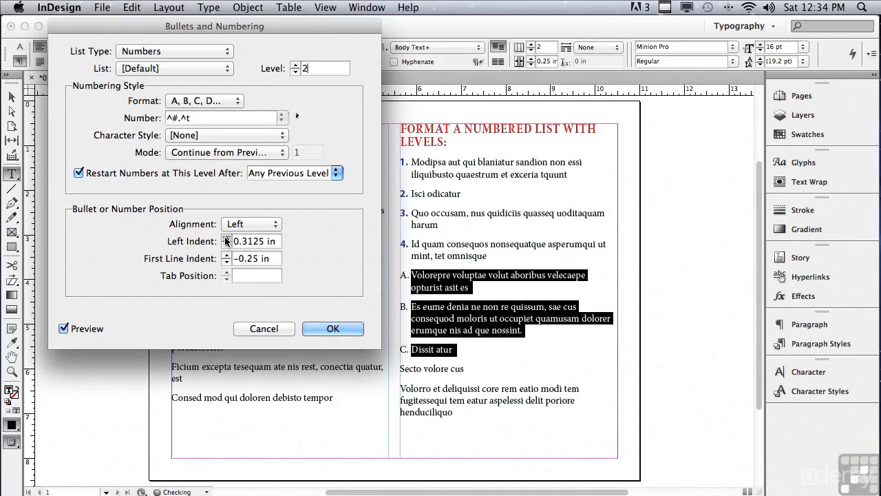
left_click(225, 237)
left_click(226, 237)
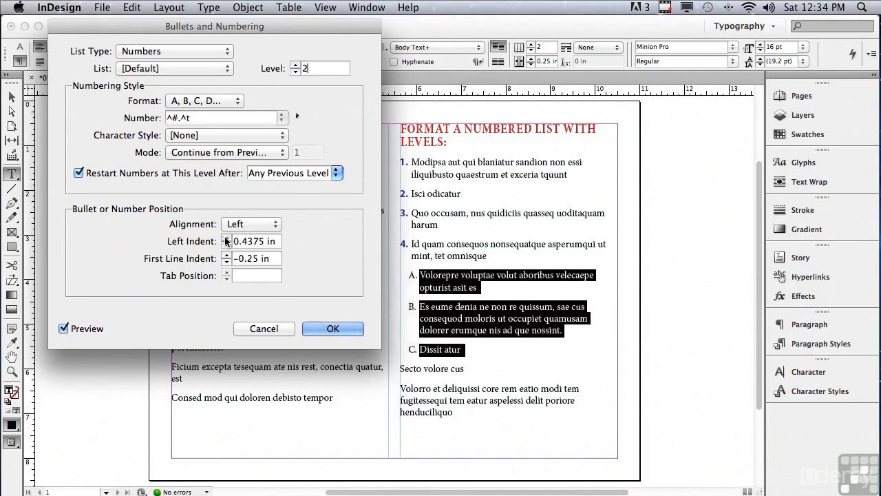
left_click(226, 238)
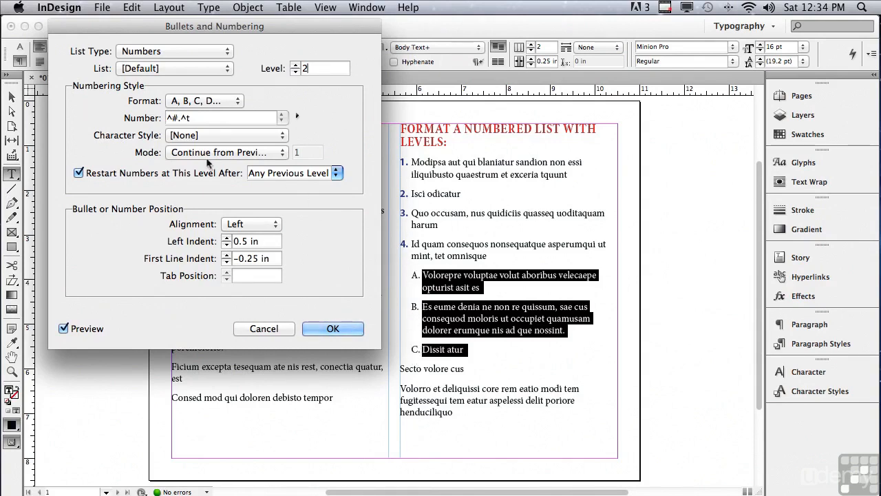
Give the level 2 letters the RED character style and apply the numbering settings
left_click(184, 136)
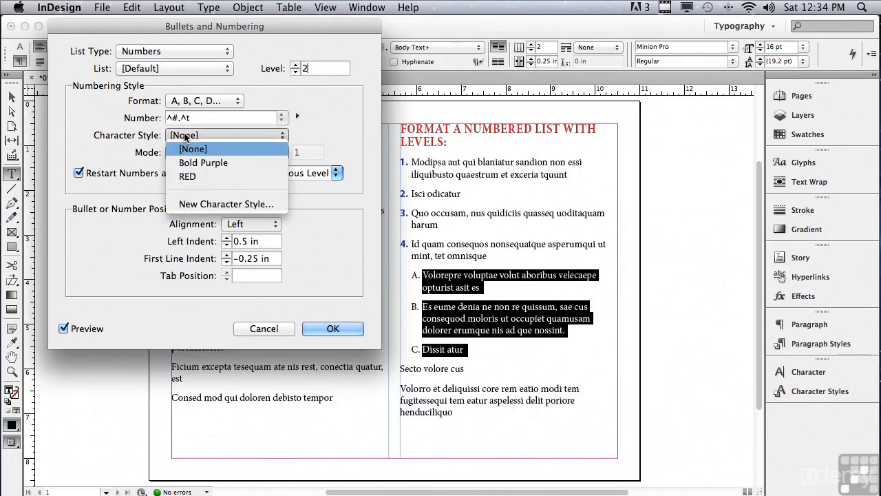
left_click(184, 177)
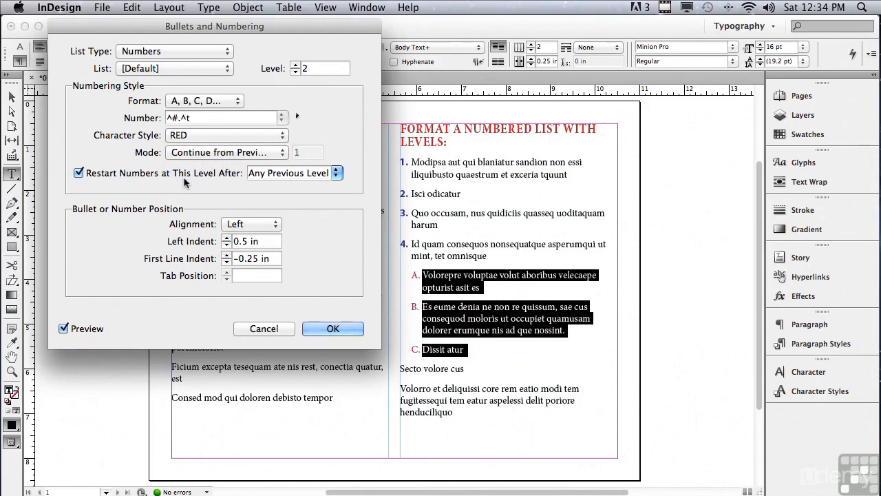
left_click(318, 329)
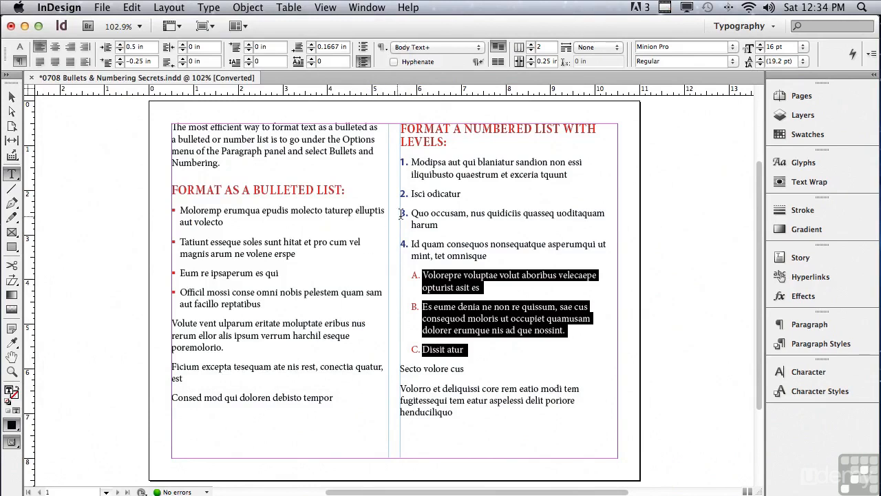
Copy the level 2 formatting from the "Volorepre" item onto the "Quo occusam" item with the Eyedropper tool
left_click_drag(411, 213, 438, 224)
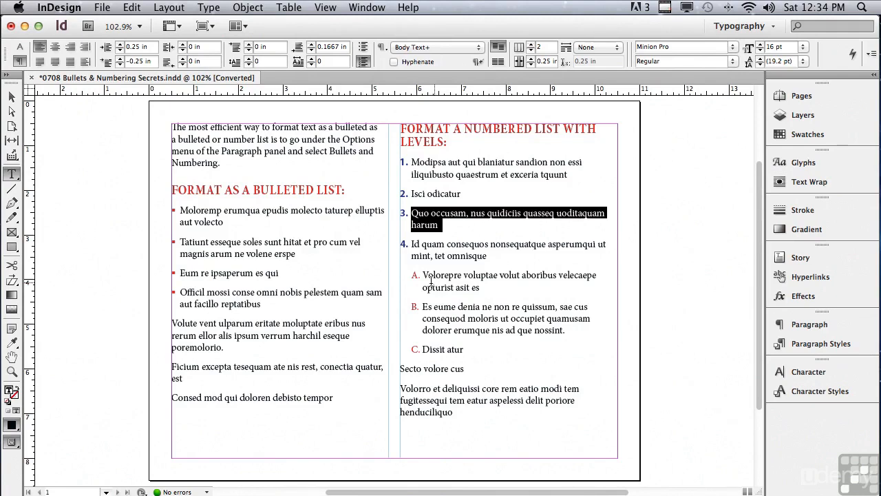
left_click(13, 342)
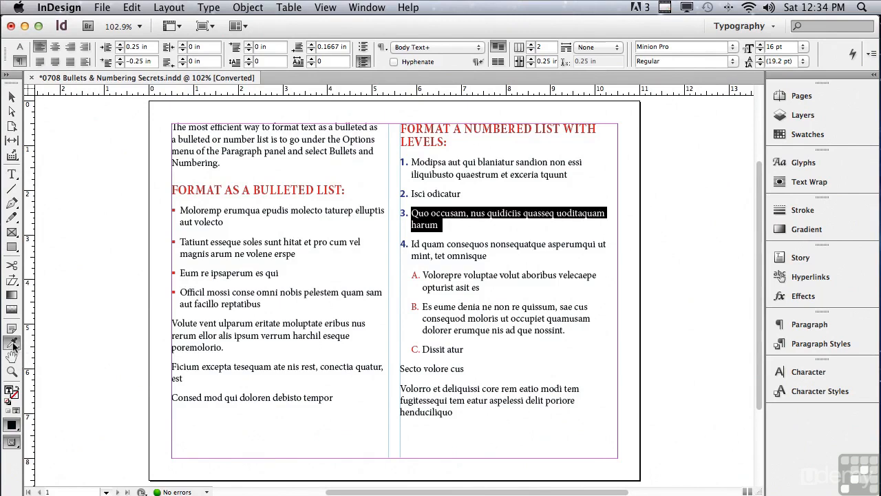
left_click(425, 273)
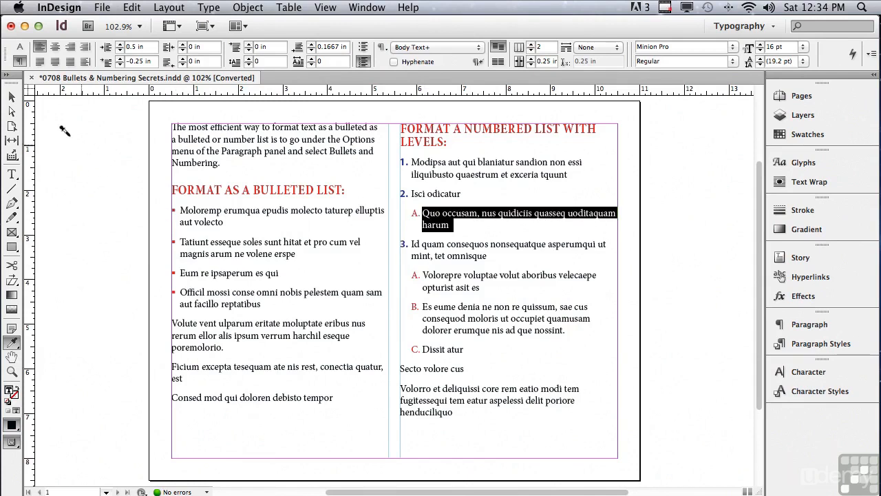
left_click(11, 97)
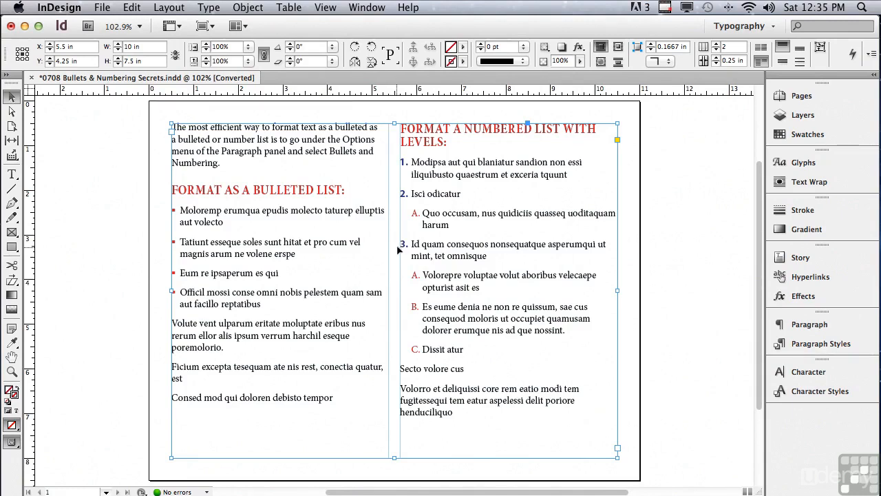
Delete the whole "Isci odicatur" paragraph from the numbered list
double_click(435, 200)
triple_click(434, 200)
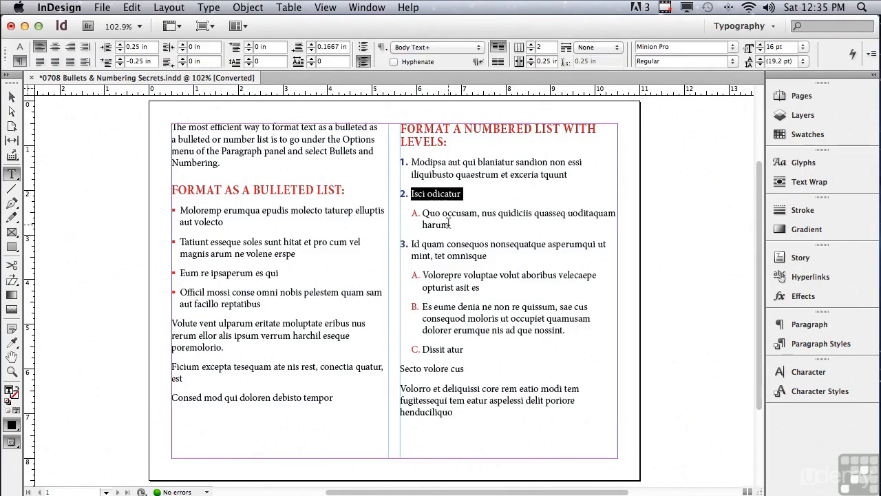
key("BackSpace")
left_click(412, 225)
double_click(415, 225)
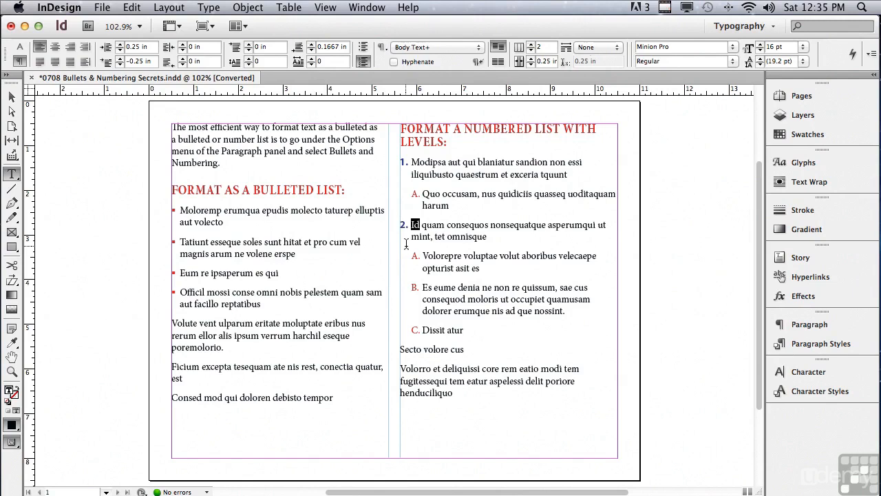
key("super")
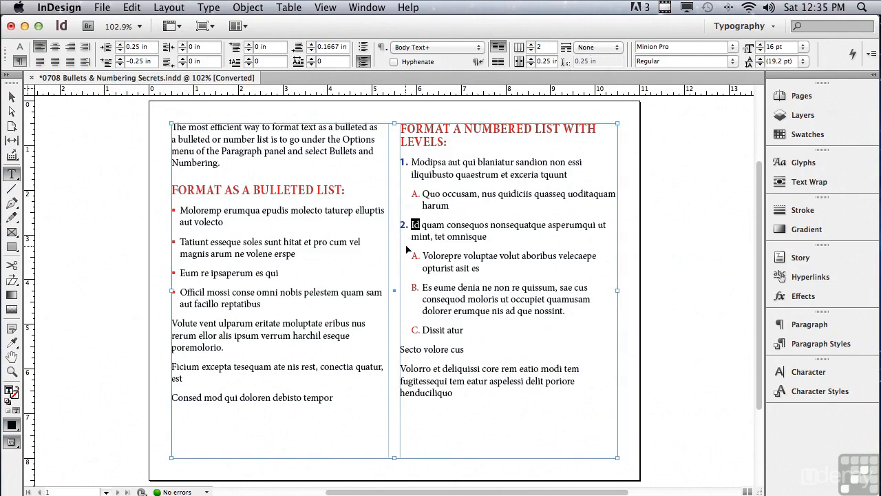